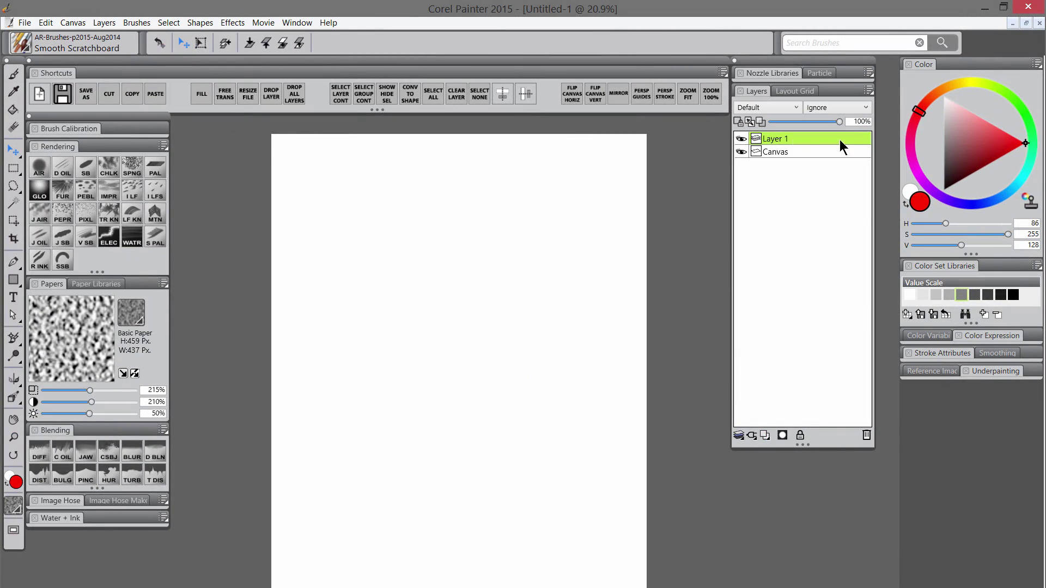
Step: Name the new layer "front" and draw a straight red diagonal line on it with the Smooth Scratchboard brush at size 66.6
key("Return")
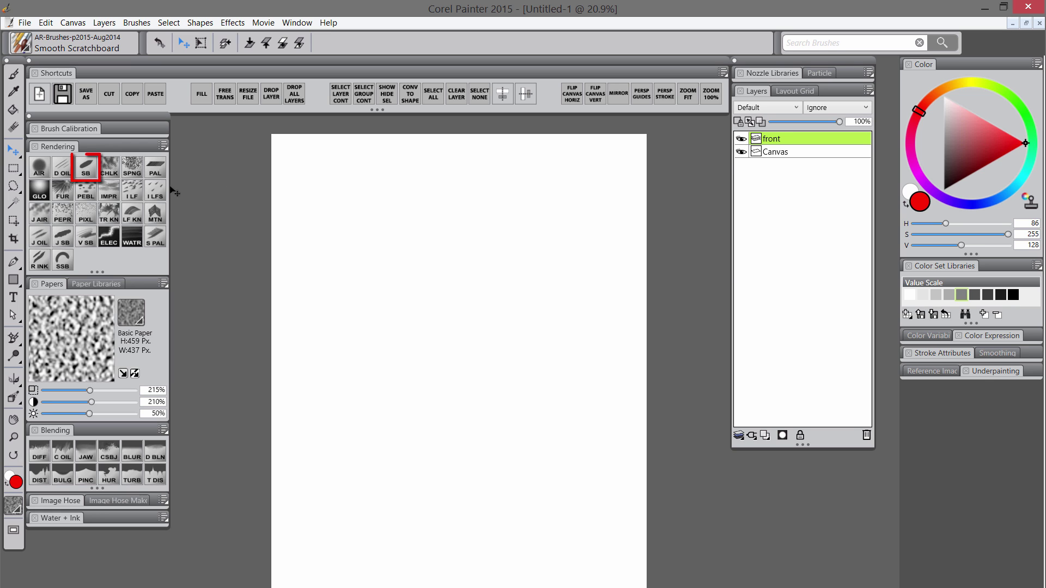
left_click(82, 168)
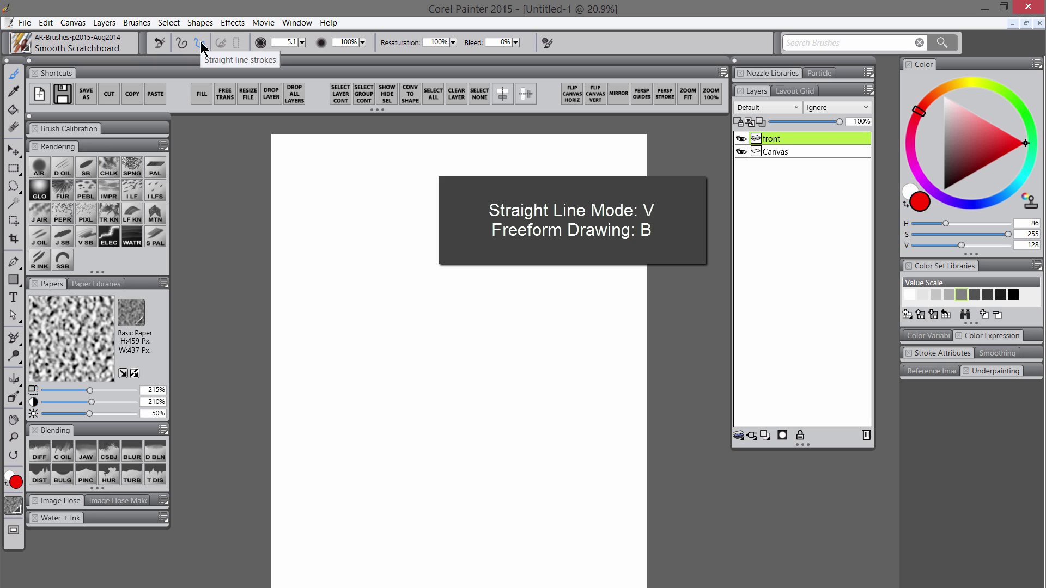
left_click_drag(410, 220, 414, 230)
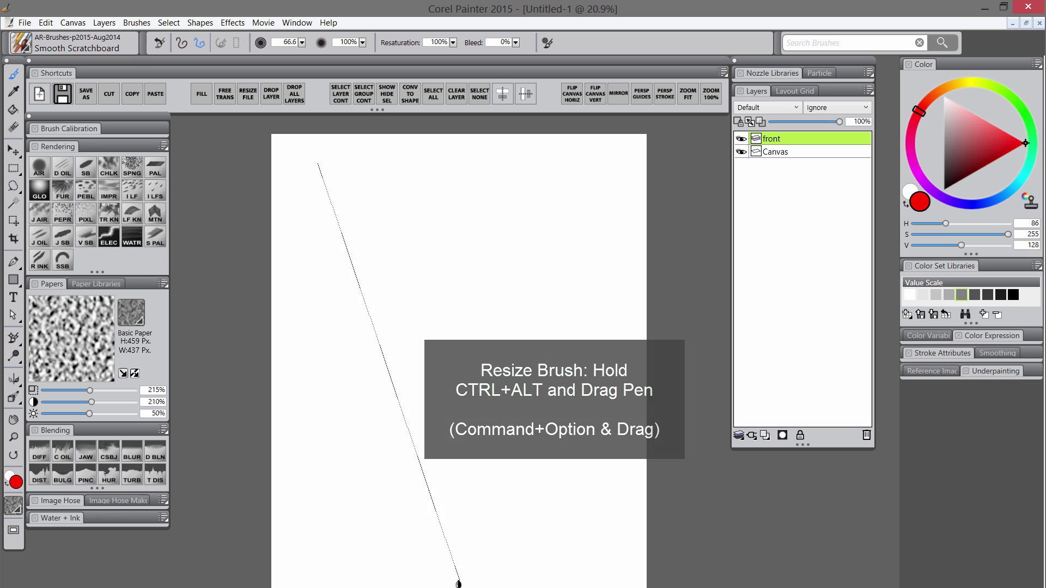
left_click(458, 579)
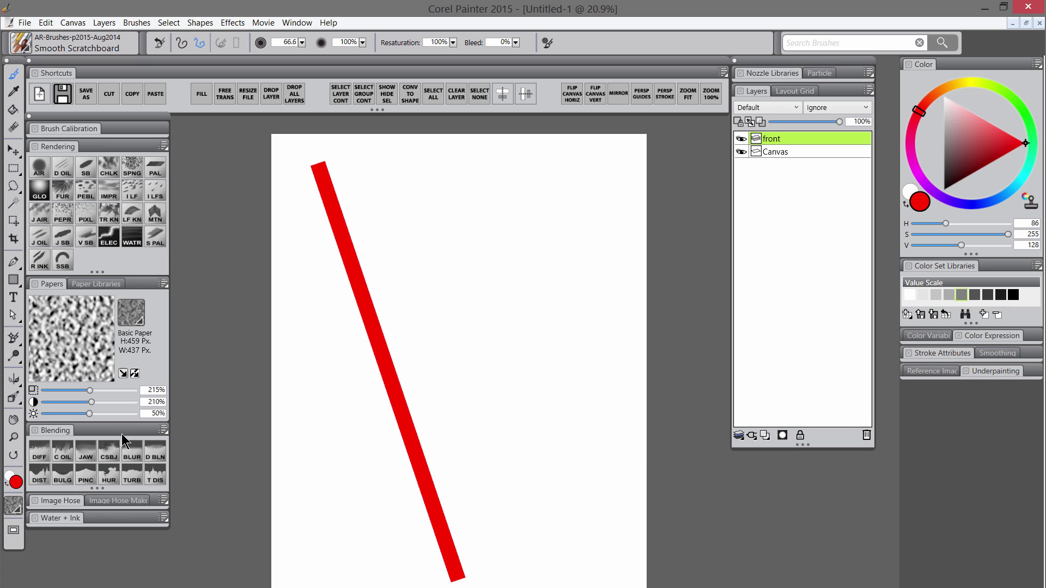
Step: Round the red line's ends with the Bulge brush and place a parallel copy of the line to its right
left_click(61, 474)
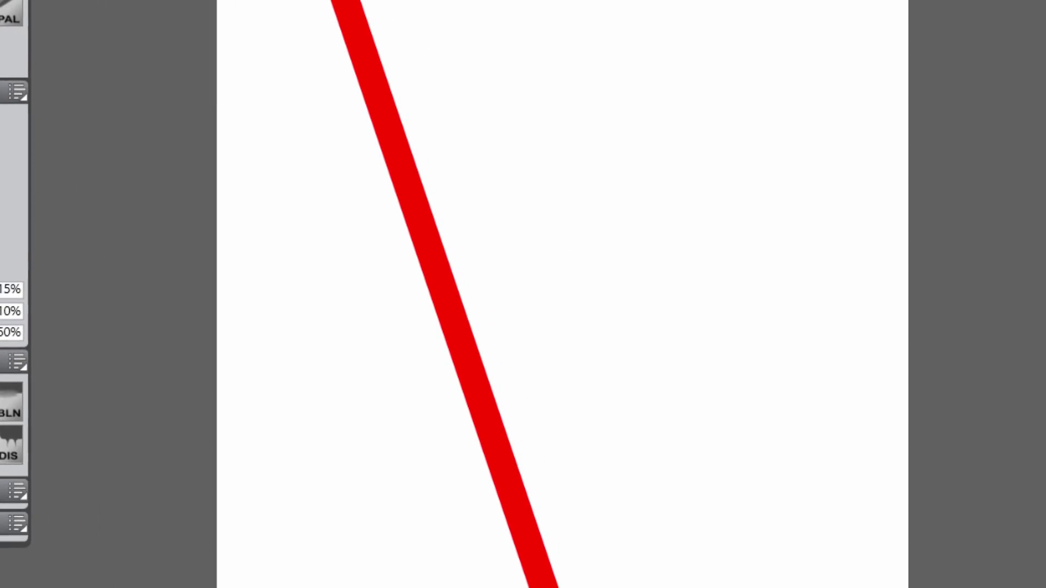
mouse_move(483, 505)
left_mouse_down()
mouse_move(525, 481)
mouse_move(473, 501)
mouse_move(482, 507)
left_mouse_up()
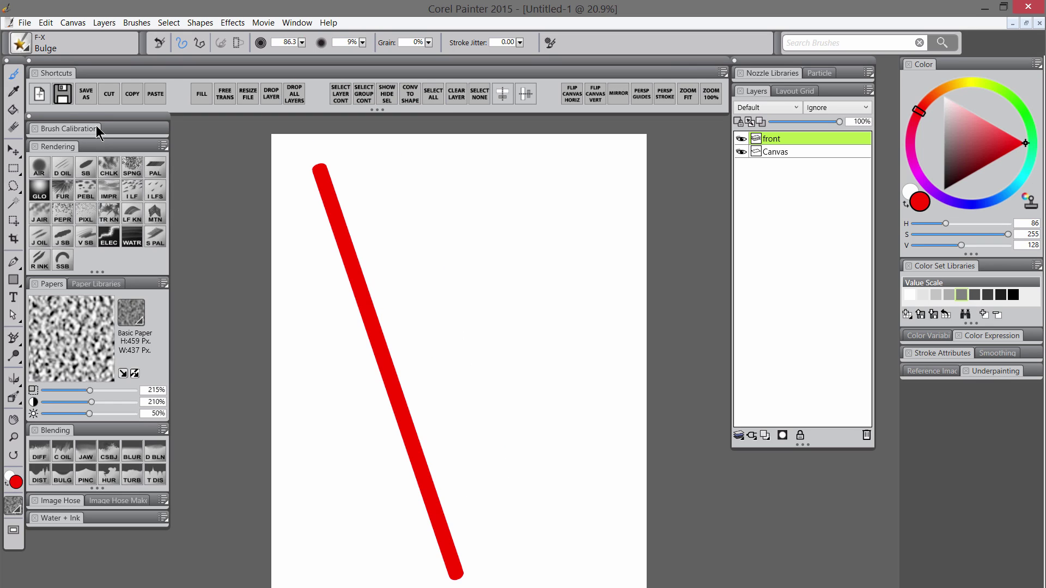
left_click(21, 154)
mouse_move(374, 329)
left_mouse_down()
mouse_move(473, 322)
mouse_move(449, 328)
left_mouse_up()
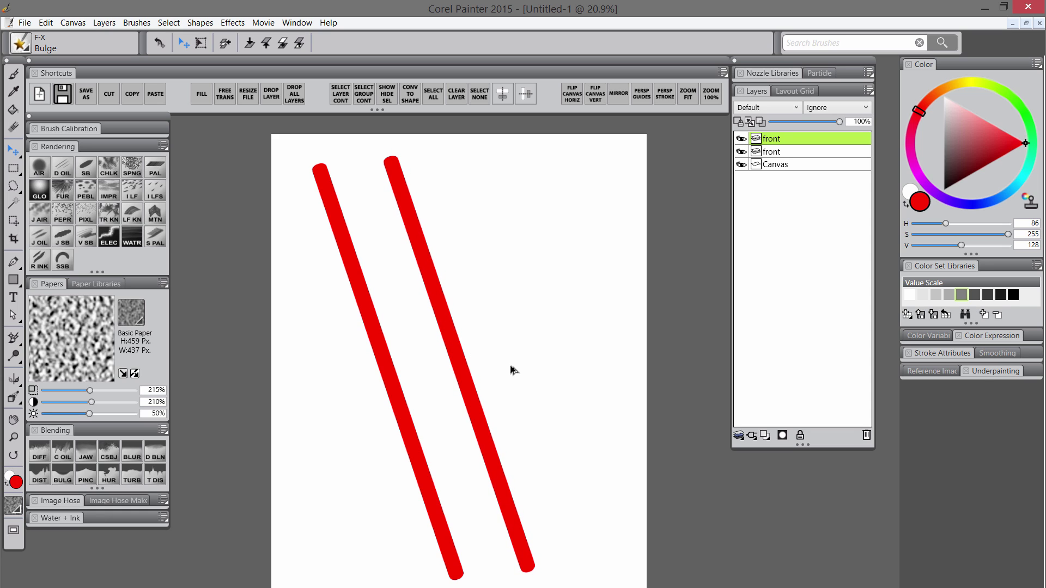
Step: Rename the copied rail's layer as "back" and place it beneath the front layer
double_click(773, 138)
type("back")
key("Return")
left_click_drag(783, 138, 787, 156)
Step: Add a new layer between front and back and name it "rung"
left_click(764, 434)
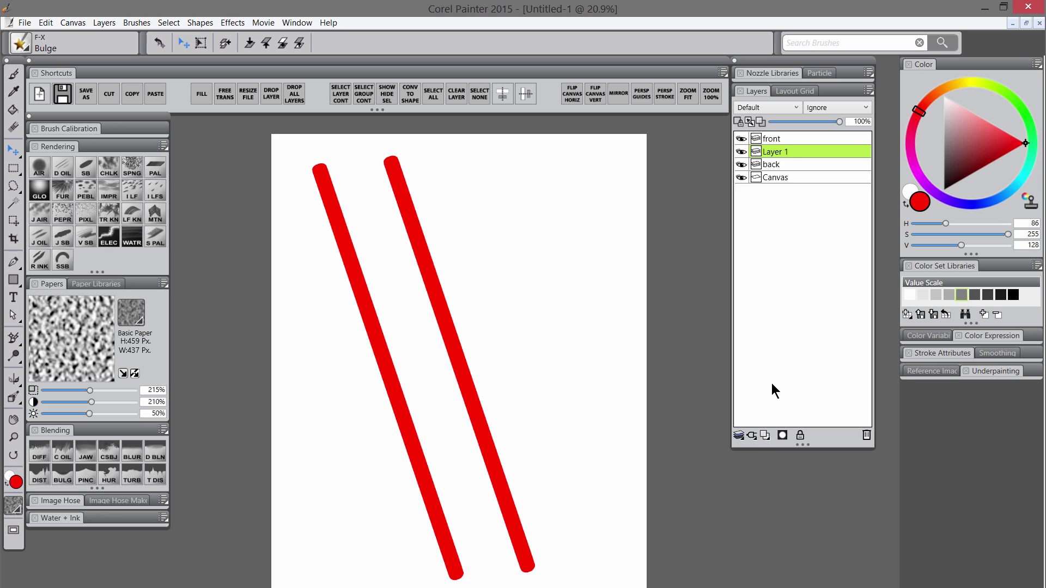
double_click(779, 152)
type("rung")
key("Return")
Step: Draw a straight blue rung between the rails' lower ends with Smooth Scratchboard at size 38.6, and shift it slightly up the ladder
left_click(992, 196)
left_click(90, 171)
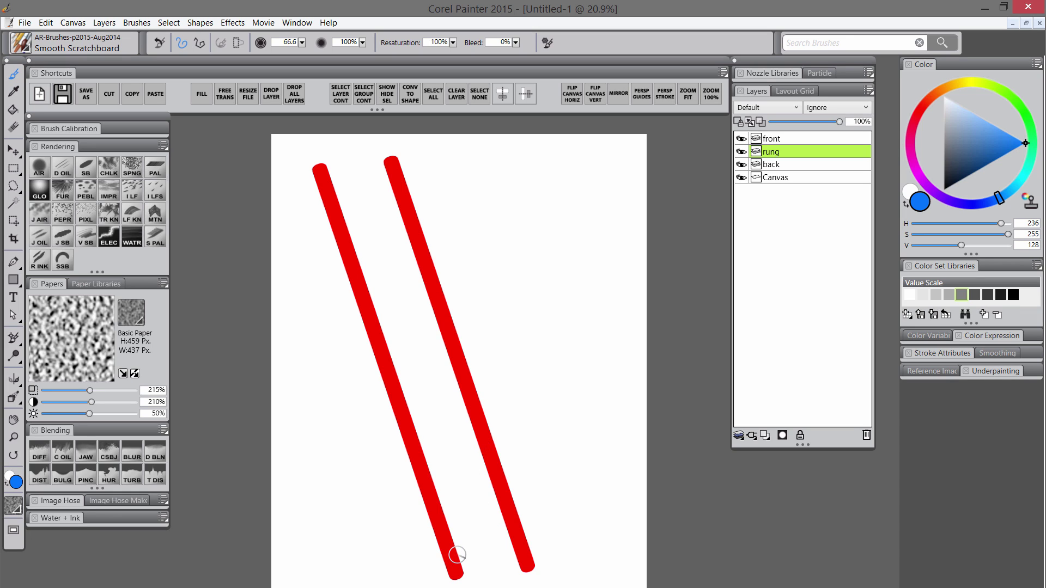
left_click(526, 568, "shift")
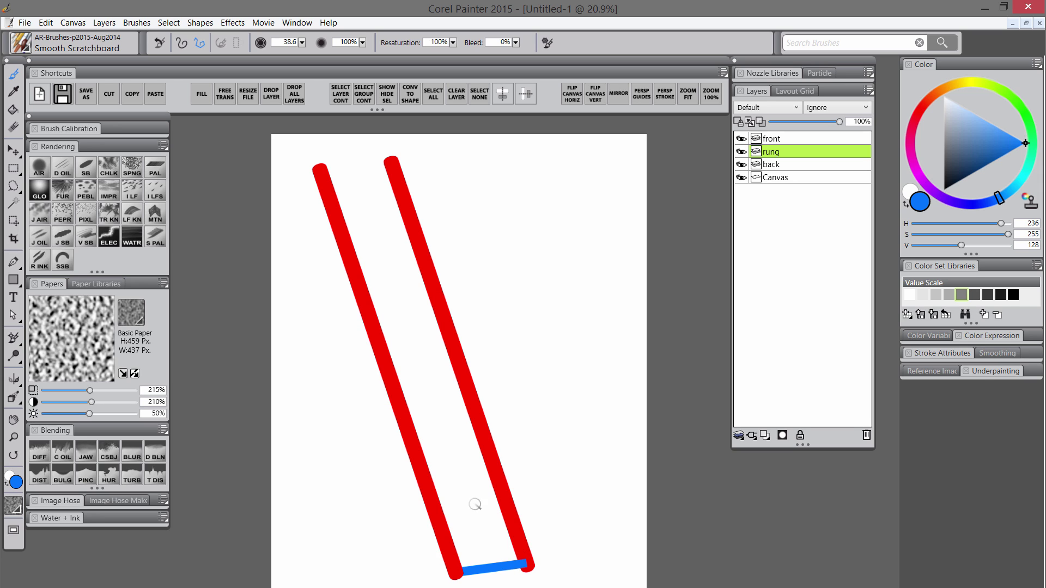
key("f")
left_click_drag(518, 567, 513, 545)
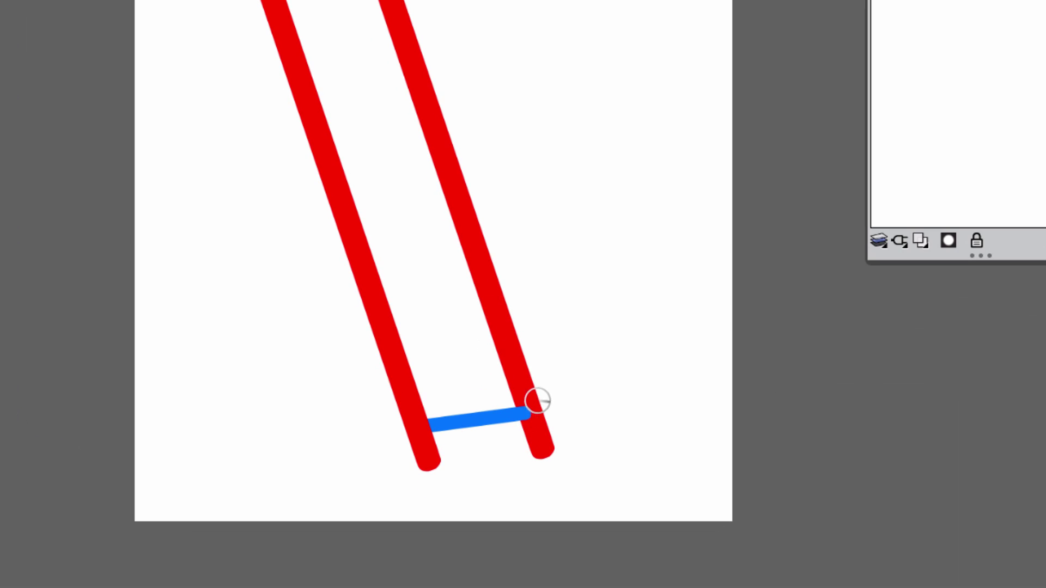
Step: Duplicate the blue rung repeatedly up the ladder until nine rungs span the two rails
key("f")
left_click_drag(524, 413, 478, 274)
left_click_drag(477, 275, 450, 205)
left_click_drag(450, 204, 426, 132)
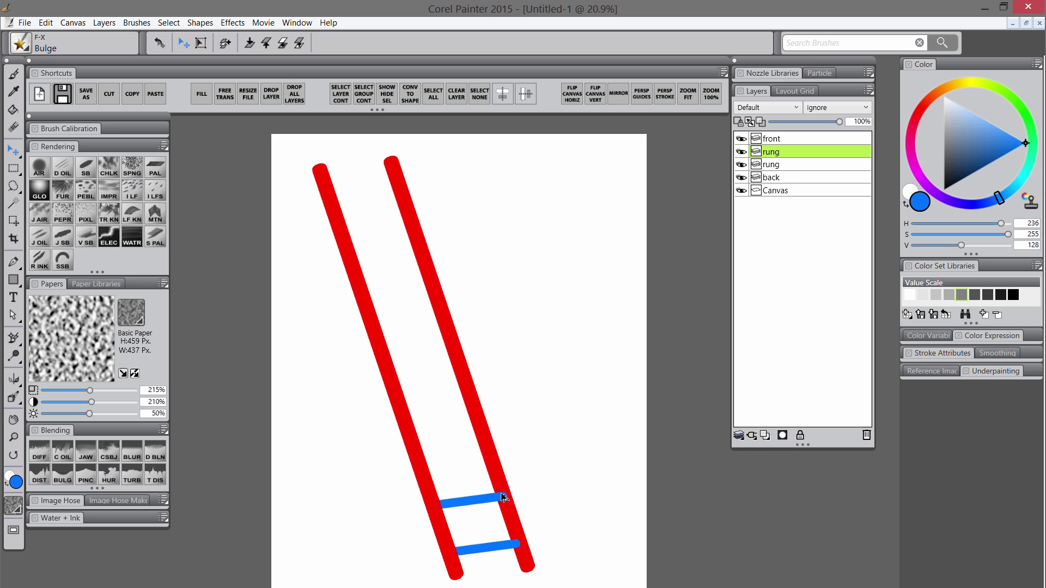
left_click_drag(460, 372, 431, 279)
left_click_drag(430, 278, 397, 185)
Step: Delete the lowest rung and respace the remaining eight, with the gaps widening slightly toward the middle of the ladder
left_click(789, 190)
left_click(789, 228)
left_click(788, 255)
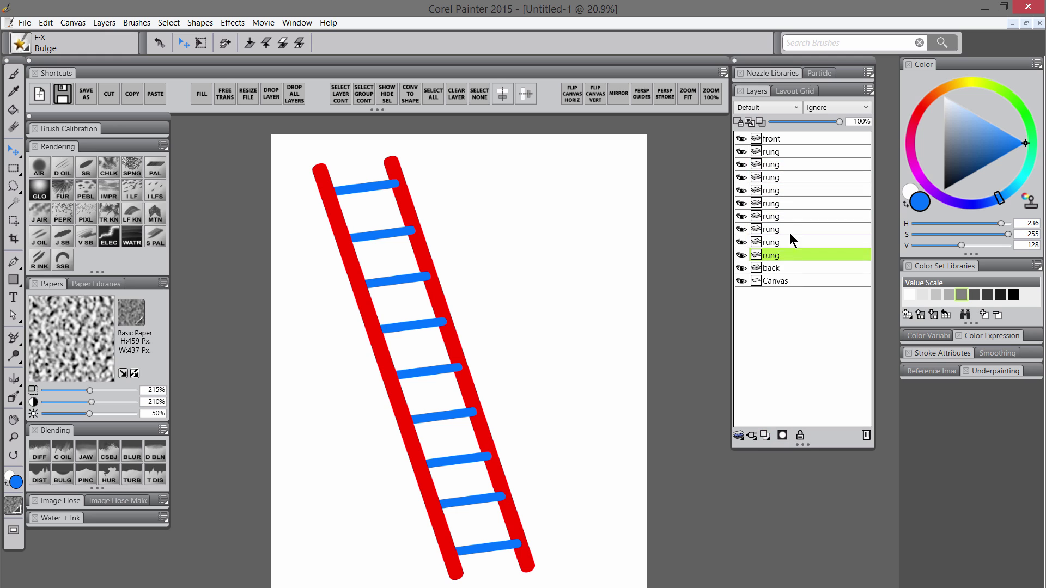
key("Delete")
left_click_drag(439, 323, 447, 349)
left_click_drag(423, 278, 428, 295)
left_click_drag(407, 233, 412, 243)
left_click_drag(390, 189, 393, 199)
left_click_drag(393, 196, 390, 189)
Step: Nudge the individual rung layers slightly left so their ends stay within the back rail
left_click(786, 165)
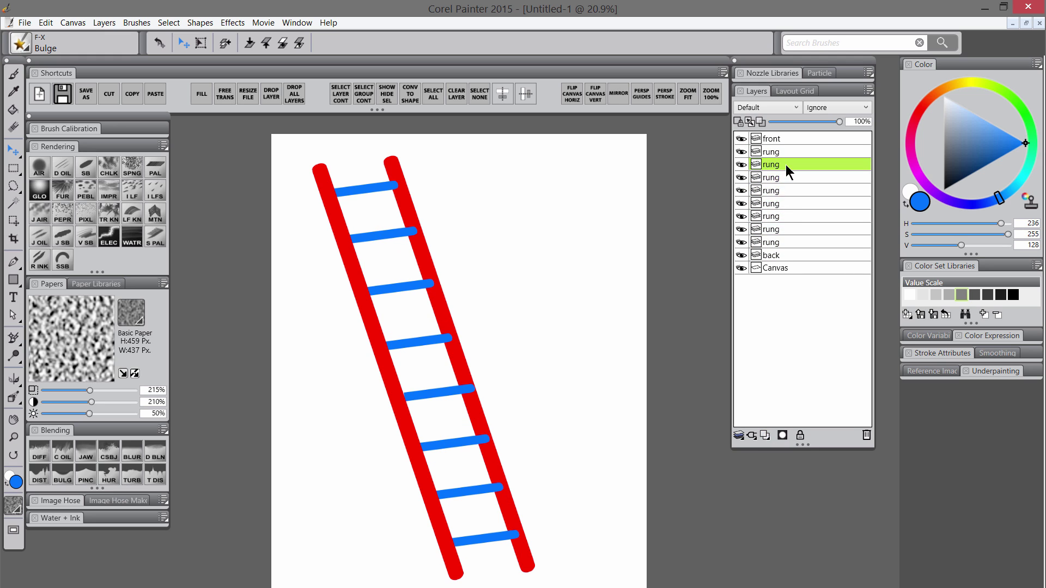
left_click(788, 203)
key("Up")
left_click(789, 229)
left_click(789, 242)
left_click(789, 177)
left_click(789, 190)
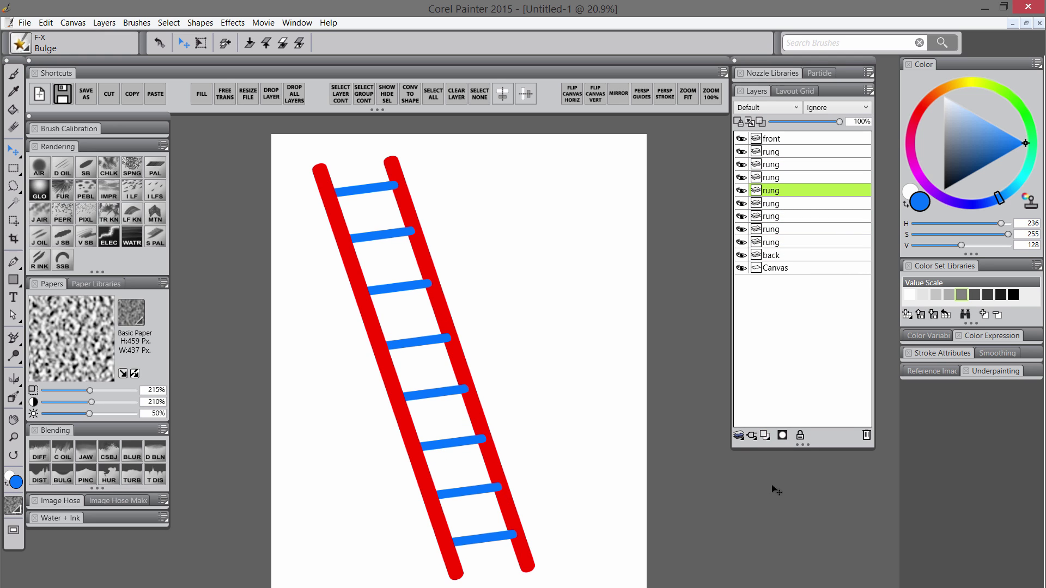
Step: Group all eight rung layers and name the group "rungs"
left_click(787, 155)
left_click(782, 240, "shift")
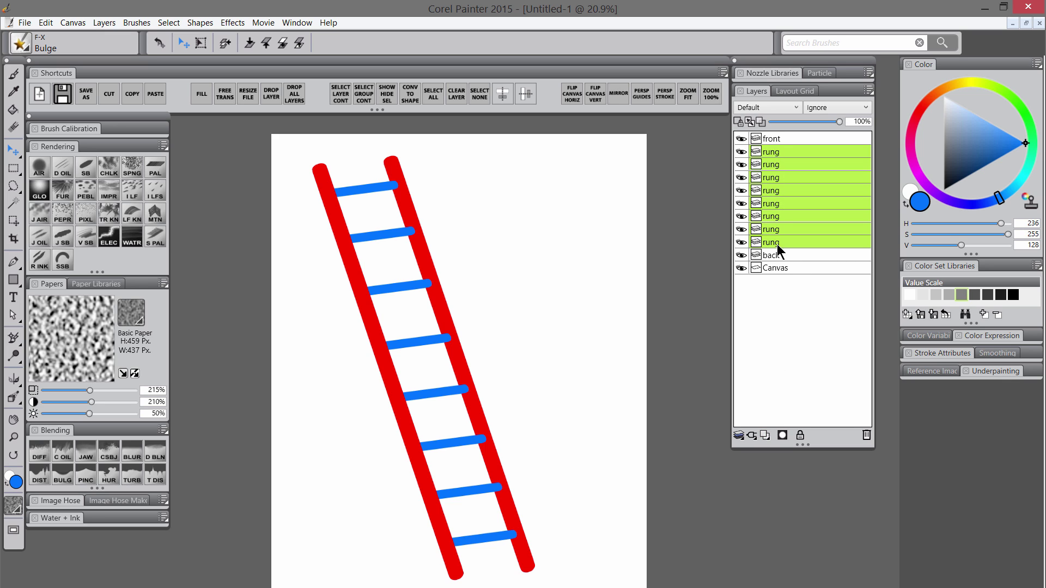
key("ctrl+g")
type("rungs")
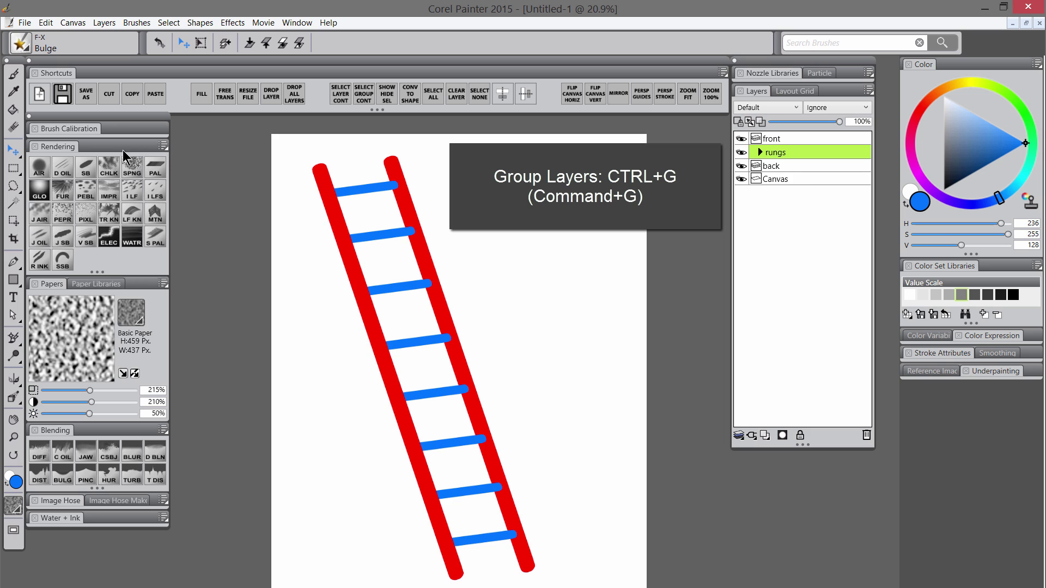
Step: Skew the rungs group with Free Transform so the rungs tilt closer to horizontal
key("ctrl+alt+t")
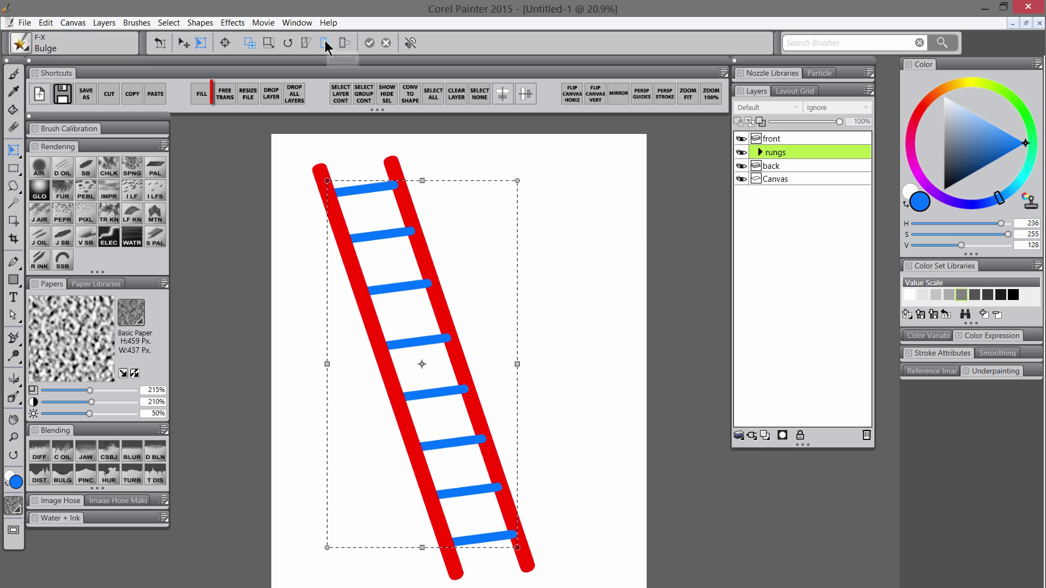
left_click(306, 43)
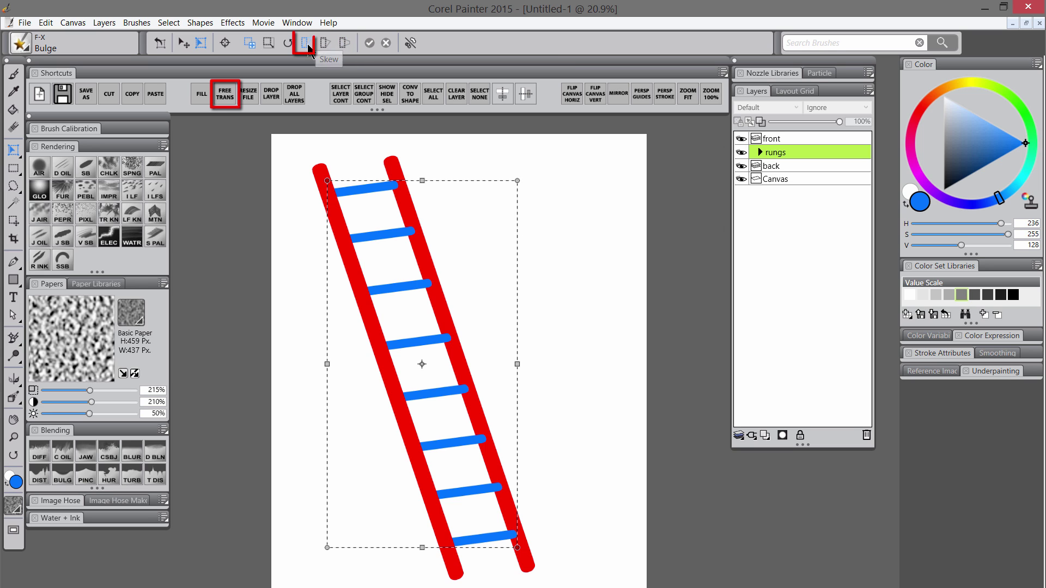
left_click_drag(517, 364, 519, 370)
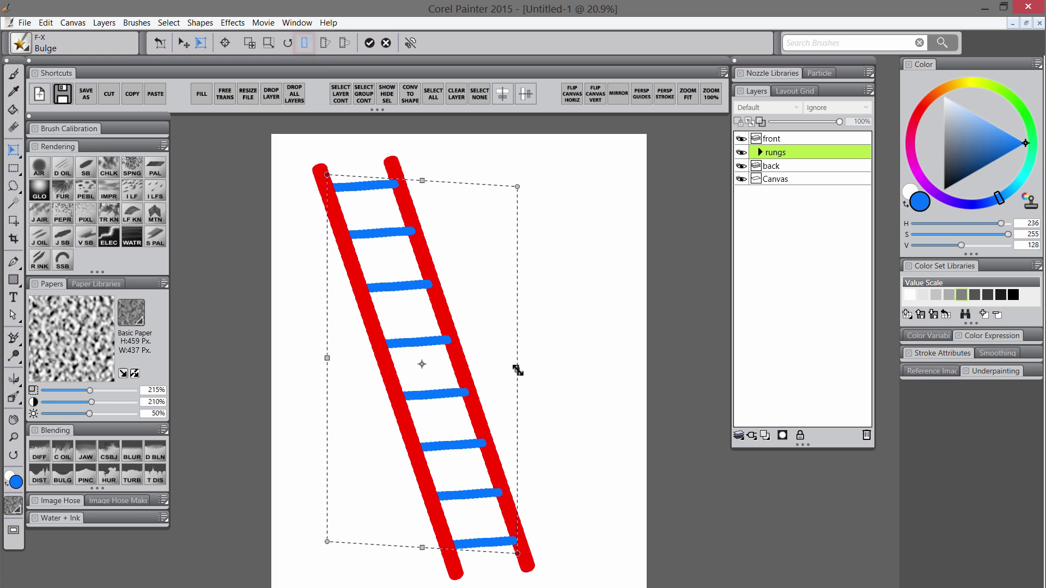
left_click(370, 43)
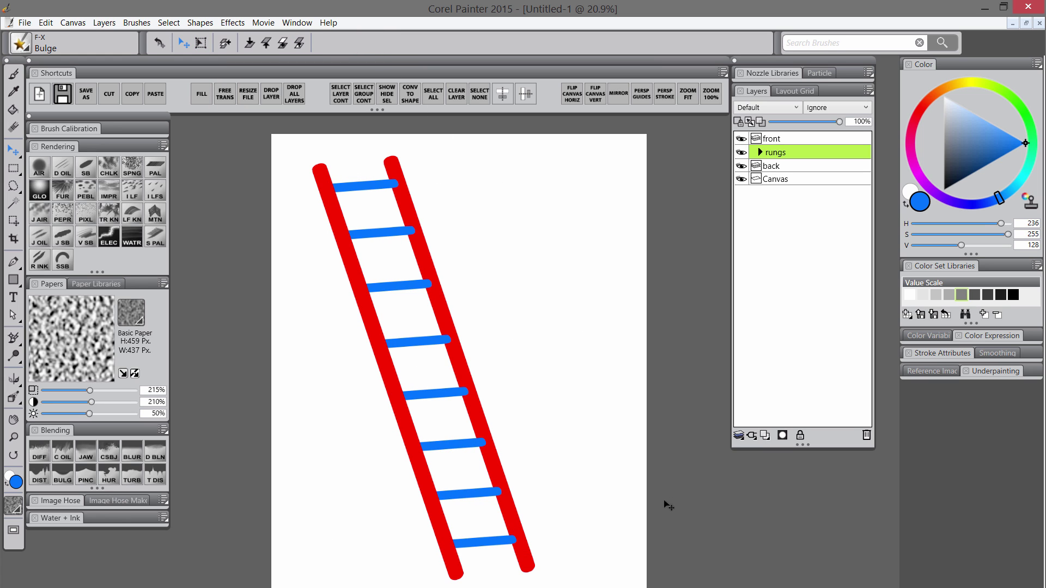
Step: Try a perspective distortion on the rungs group and the back rail, pulling in their lower right corner
left_click(779, 165, "shift")
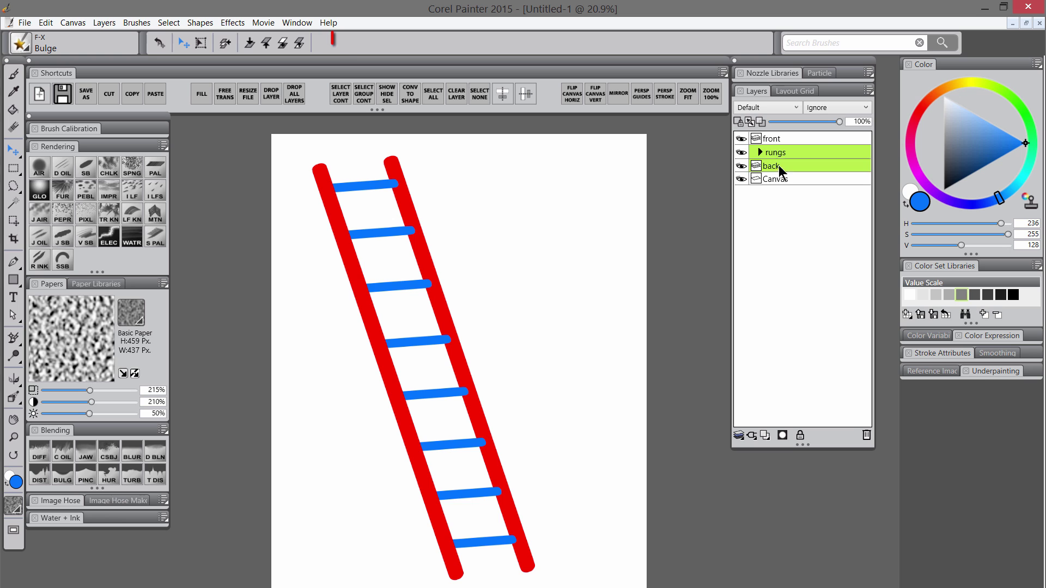
key("ctrl+alt+t")
left_click(343, 43)
mouse_move(535, 552)
left_mouse_down()
mouse_move(528, 542)
mouse_move(525, 557)
left_mouse_up()
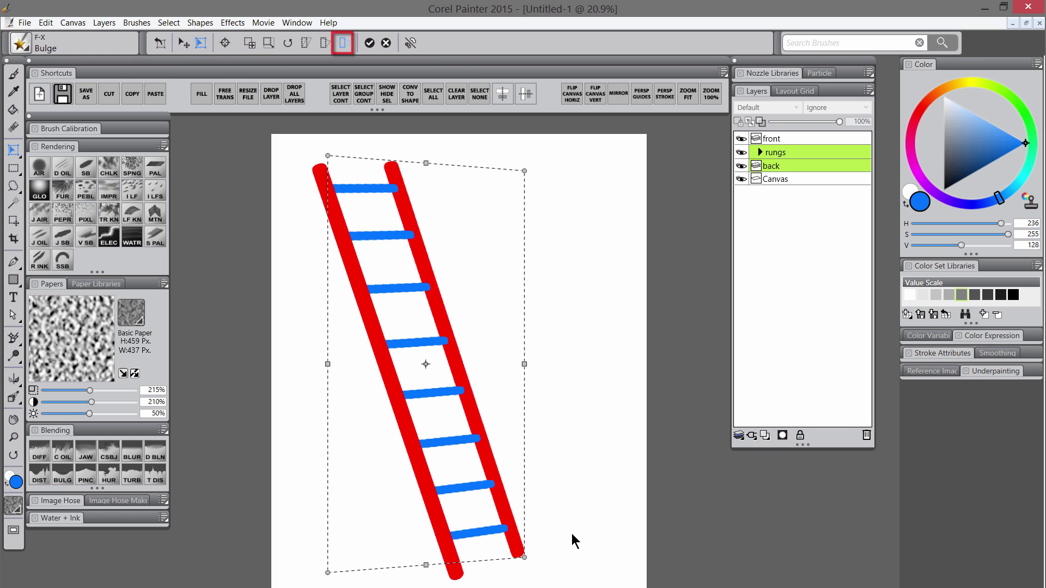
key("Return")
key("ctrl+y")
key("ctrl+z")
Step: Apply a perspective distortion to the front, rungs and back layers together so the ladder narrows toward its top
left_click(785, 139)
left_click(784, 165, "shift")
key("ctrl+alt+t")
left_click(342, 43)
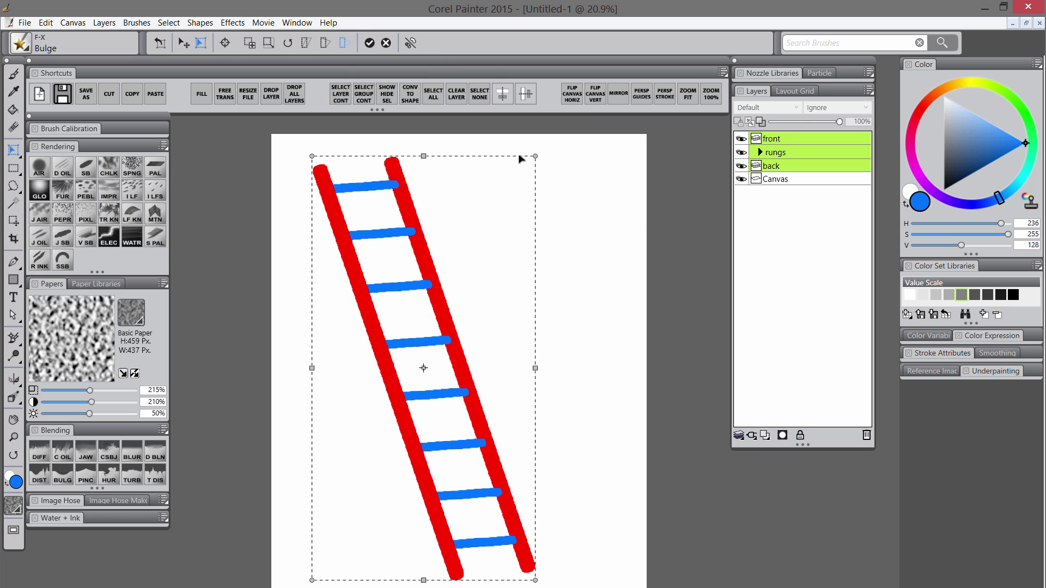
left_click_drag(534, 157, 513, 158)
left_click(370, 43)
Step: Shorten the whole ladder with another Free Transform and move it up and right on the canvas
key("ctrl+alt+t")
left_click_drag(437, 154, 441, 194)
left_click(370, 43)
left_click_drag(500, 476, 522, 459)
left_click_drag(521, 459, 526, 454)
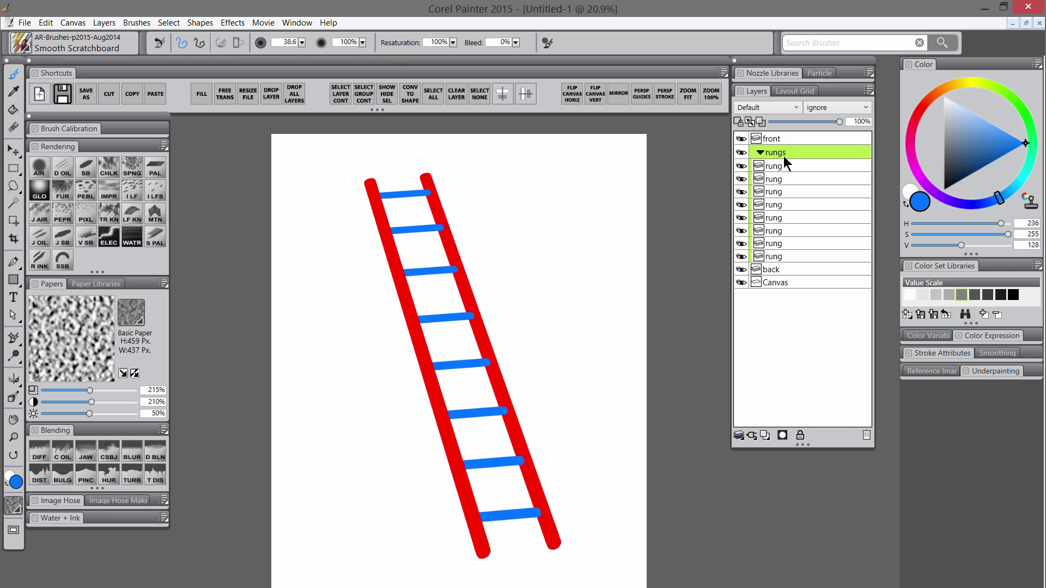
Step: Collapse the rungs group into a single layer and preserve that layer's transparency
key("ctrl+e")
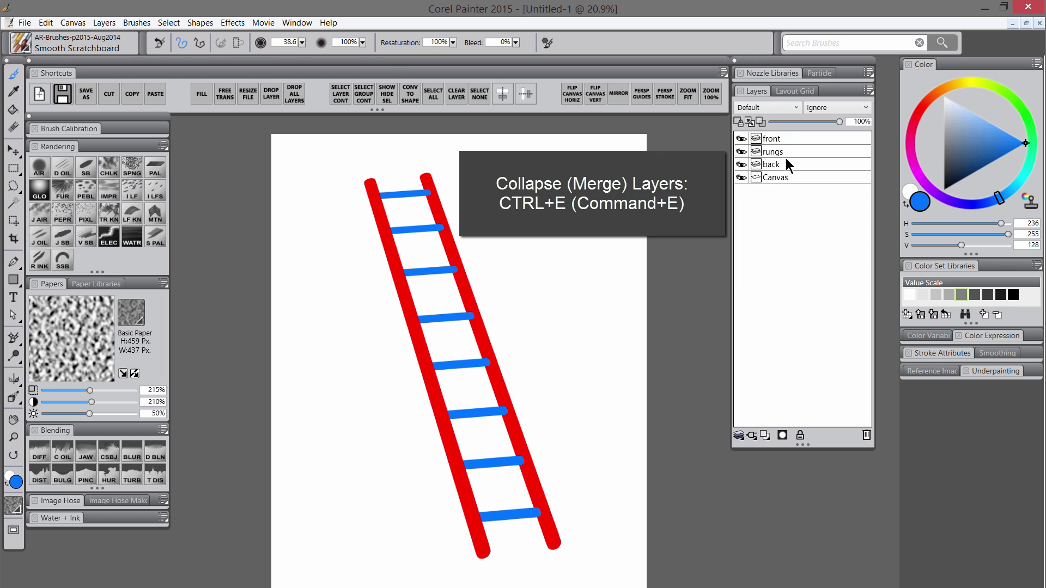
left_click(777, 152)
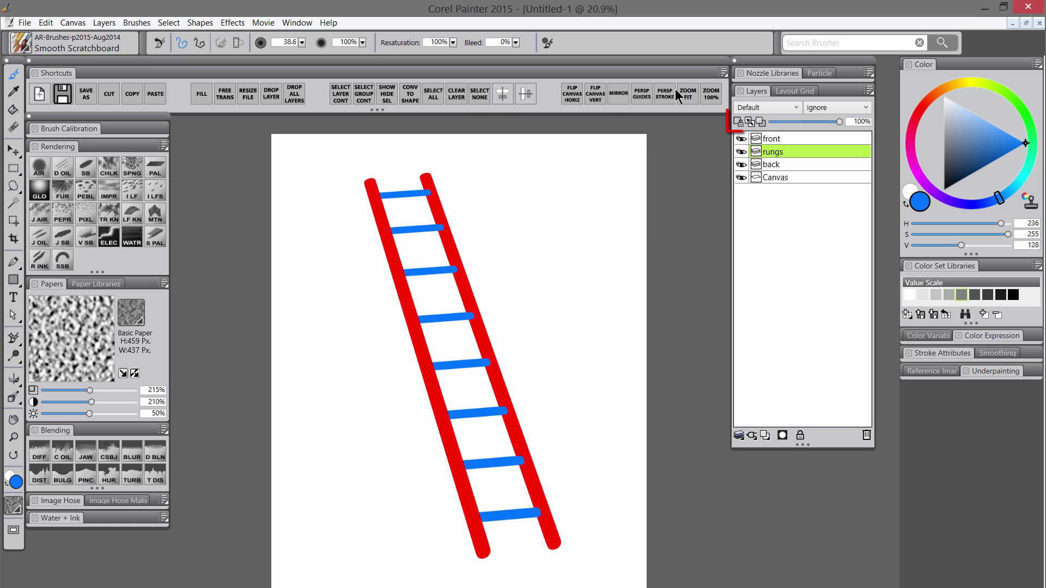
left_click(739, 123)
Step: Fill the rungs layer with the red sampled from the rail
left_click(470, 299, "alt")
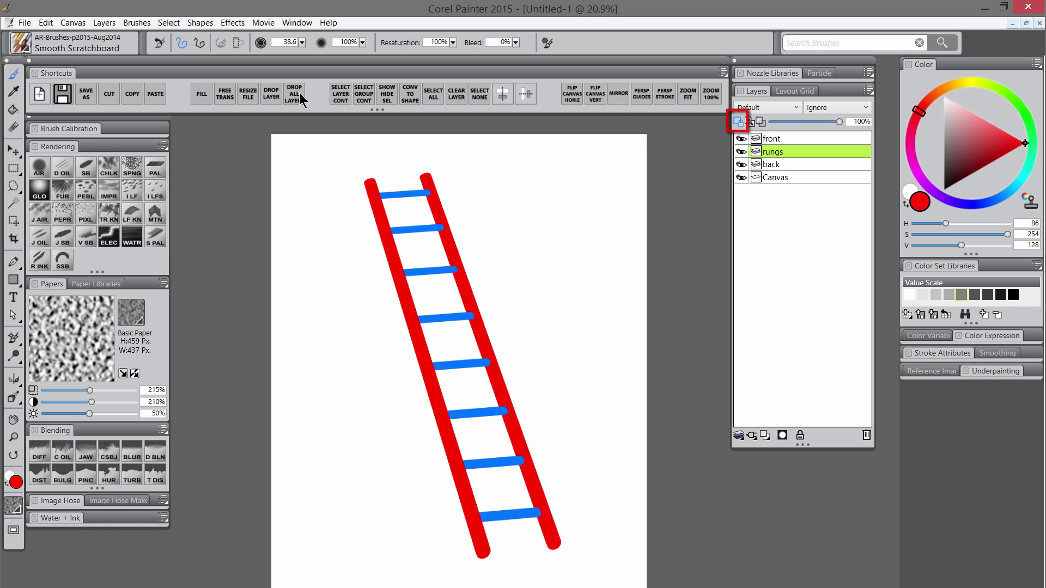
left_click(202, 93)
left_click(453, 438)
Step: Shade the undersides of the rungs in dark red with Digital Airbrush strokes
left_click(982, 164)
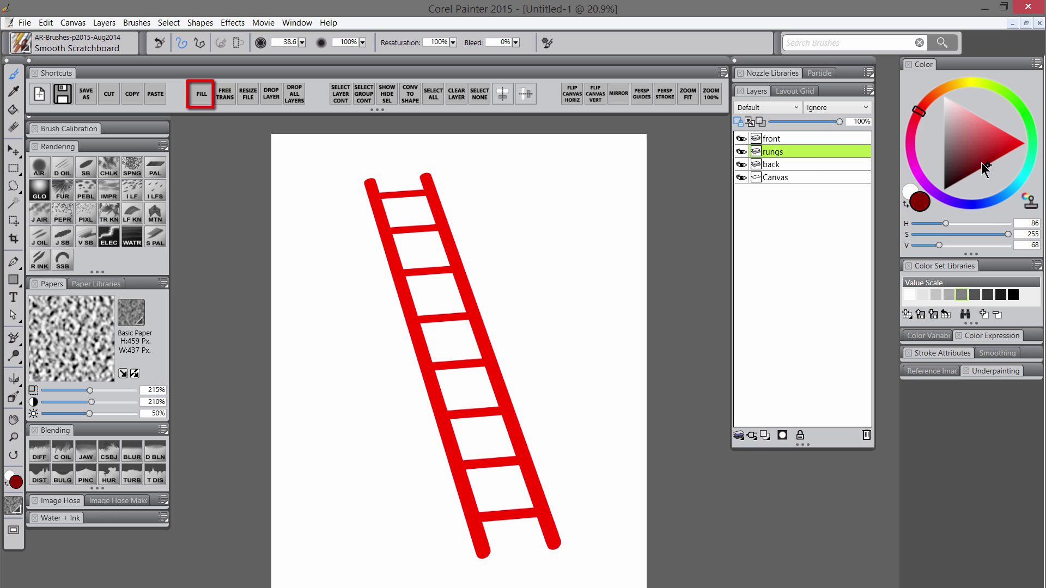
left_click(46, 174)
left_click_drag(421, 232, 443, 232)
left_click_drag(404, 275, 480, 276)
left_click_drag(418, 322, 502, 323)
left_click_drag(434, 370, 491, 369)
left_click_drag(451, 417, 504, 412)
left_click_drag(518, 461, 467, 465)
Step: Shade the left edges of the front and back rails on their own layers with straight dark red airbrush strokes
left_click(771, 138)
key("v")
left_click(360, 173)
left_click(481, 563)
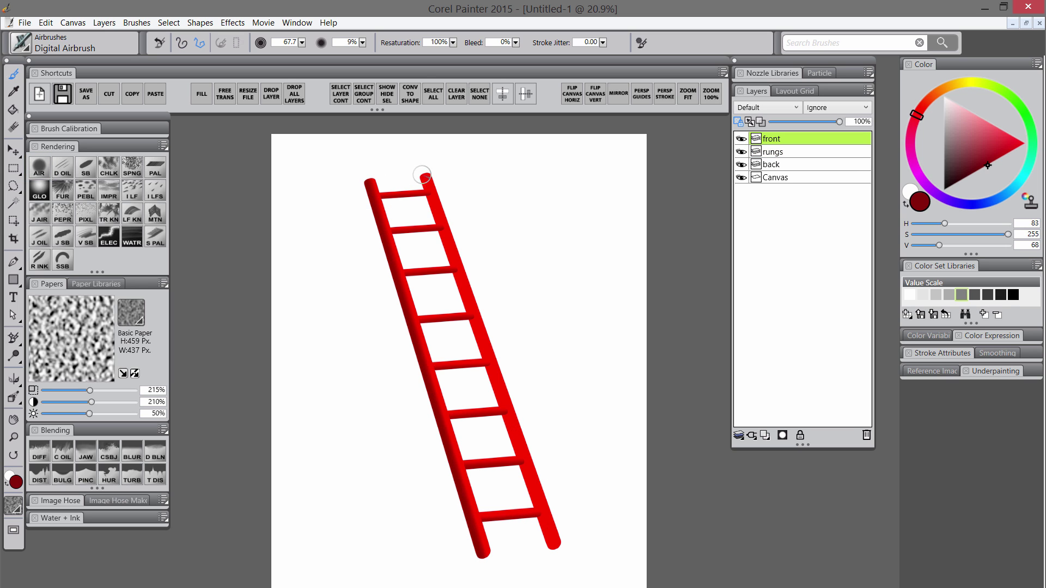
left_click(783, 165)
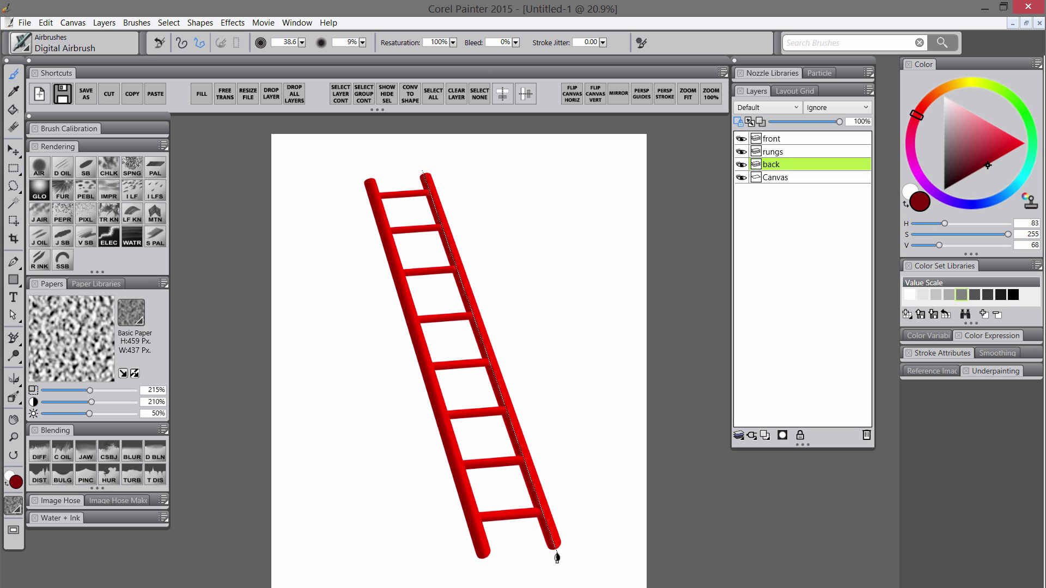
Step: Add orange highlights along the back rail, front rail and rungs on their layers with the Detail Oils Brush at size 15.2
left_click(1012, 136)
left_click(929, 97)
left_click(62, 167)
left_click_drag(427, 177, 554, 539)
left_click(771, 138)
left_click_drag(371, 182, 484, 549)
left_click(772, 151)
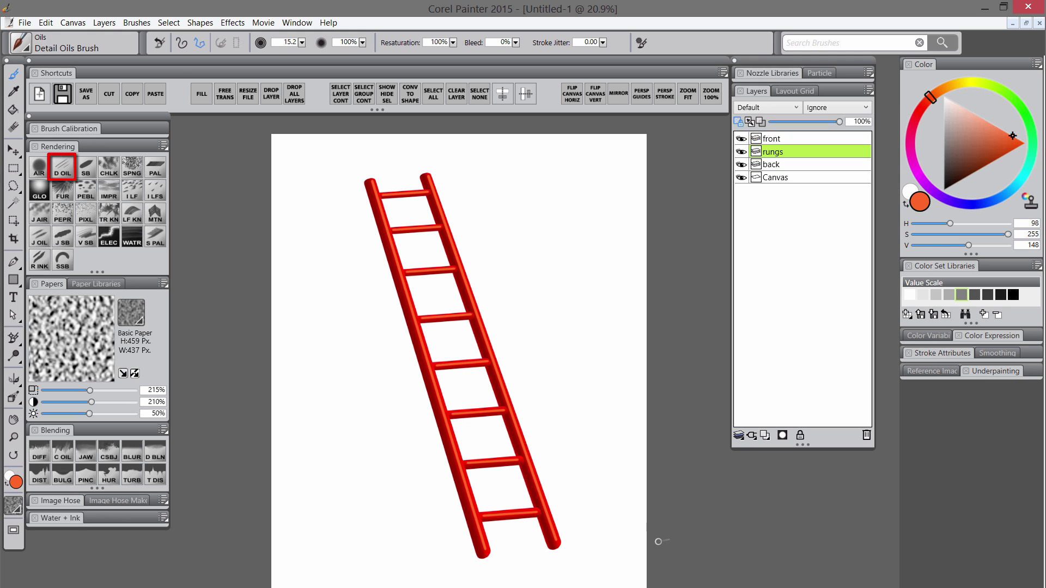
Step: Paint the bottom ends of the front and back rails dark red with Smooth Scratchboard, using a darker shade for the back rail
left_click(780, 143)
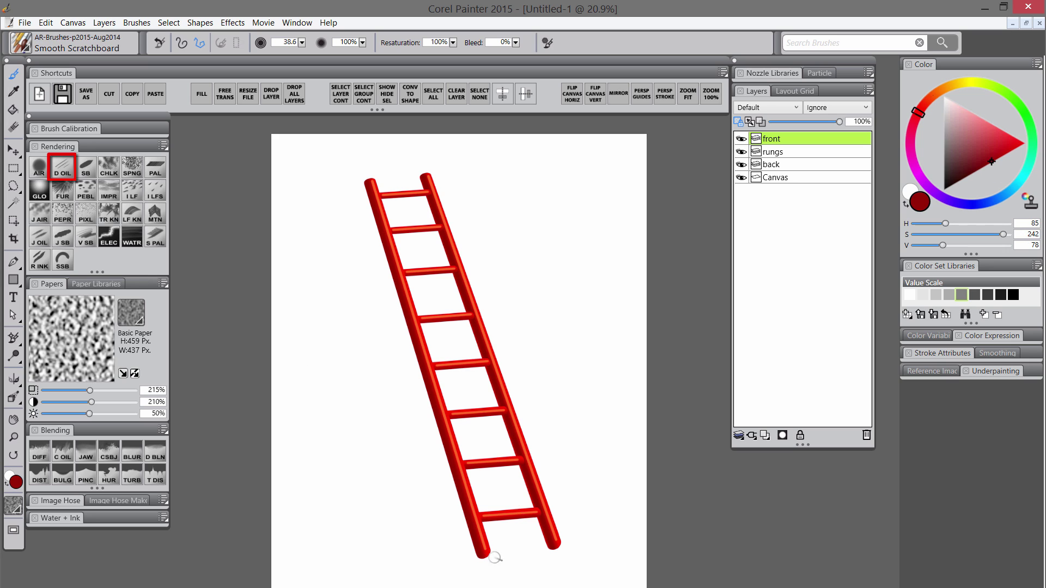
left_click_drag(481, 553, 488, 554)
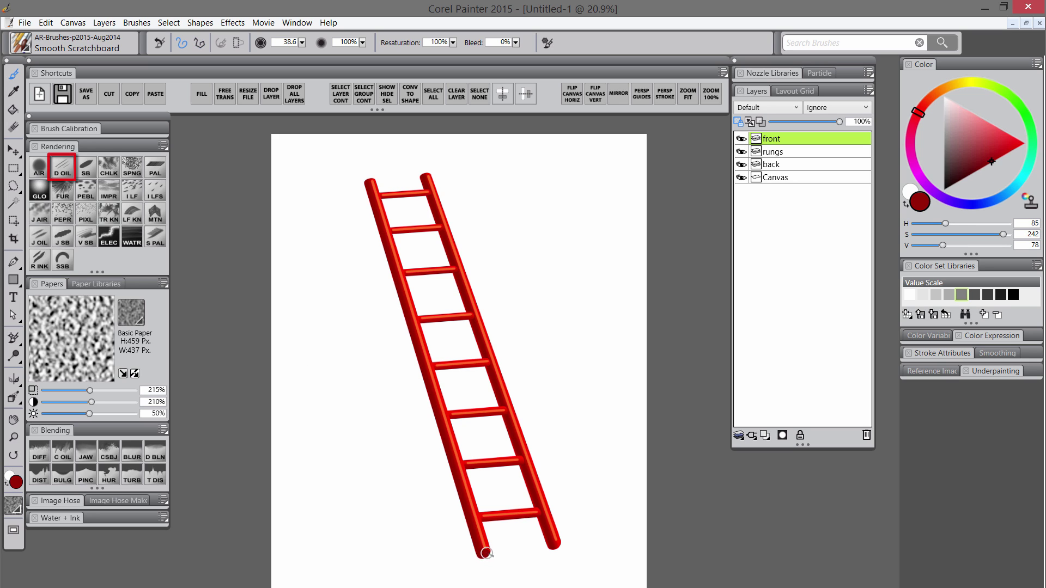
key("alt+bracketleft")
key("alt+bracketleft")
left_click(979, 170)
left_click_drag(549, 544, 558, 546)
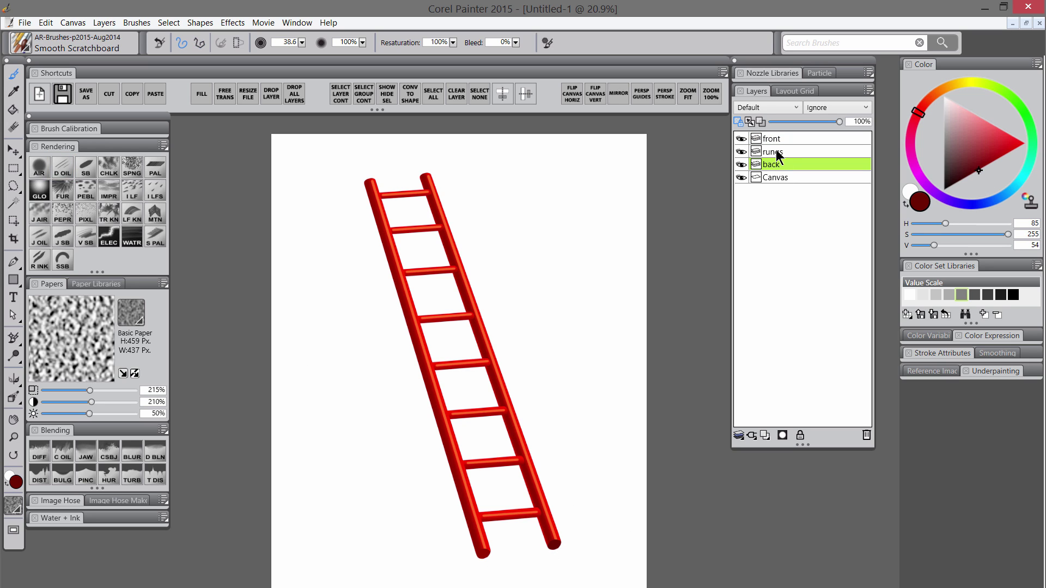
Step: Touch up the bottom end of the front rail in dark red on the front layer with Smooth Scratchboard
left_click(777, 140)
left_click_drag(479, 555, 487, 554)
Step: Add thin white highlights to the rails and rungs with the Detail Oils Brush, and darken the back rail in dark red at the rung joints
left_click(944, 96)
left_click(62, 166)
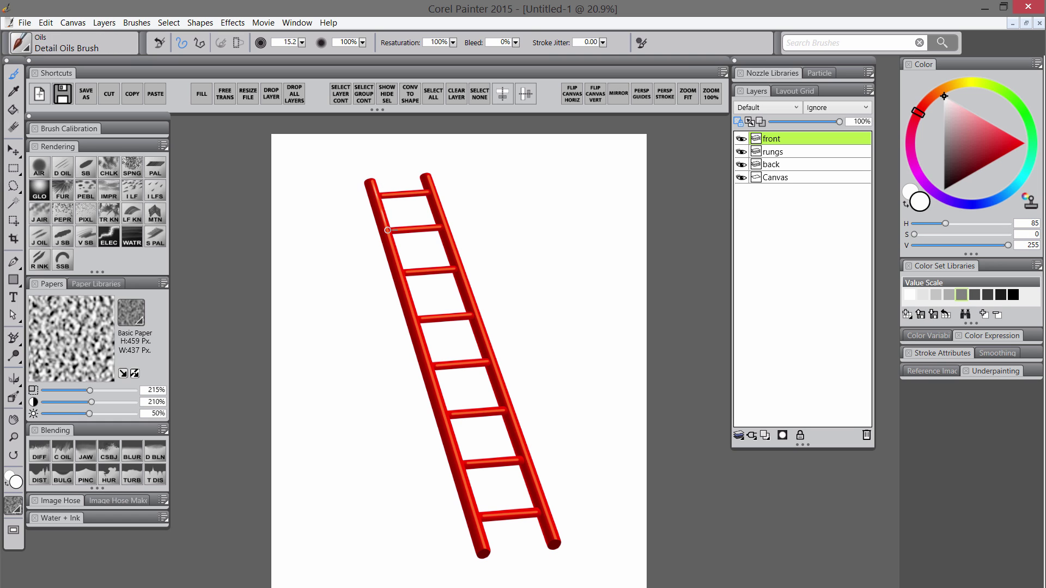
key("alt+bracketleft")
key("alt+bracketleft")
key("alt+bracketright")
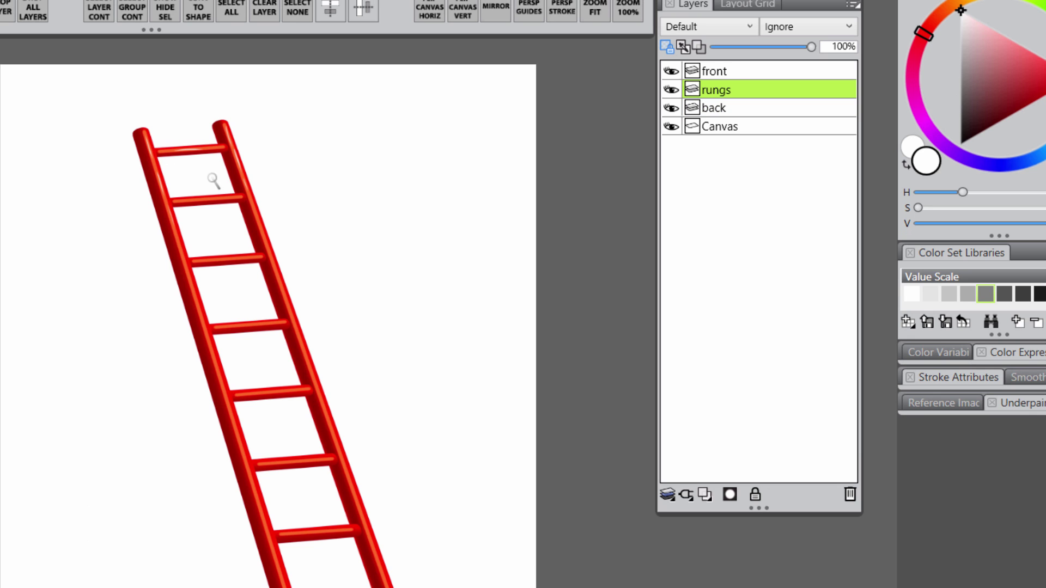
key("alt+bracketleft")
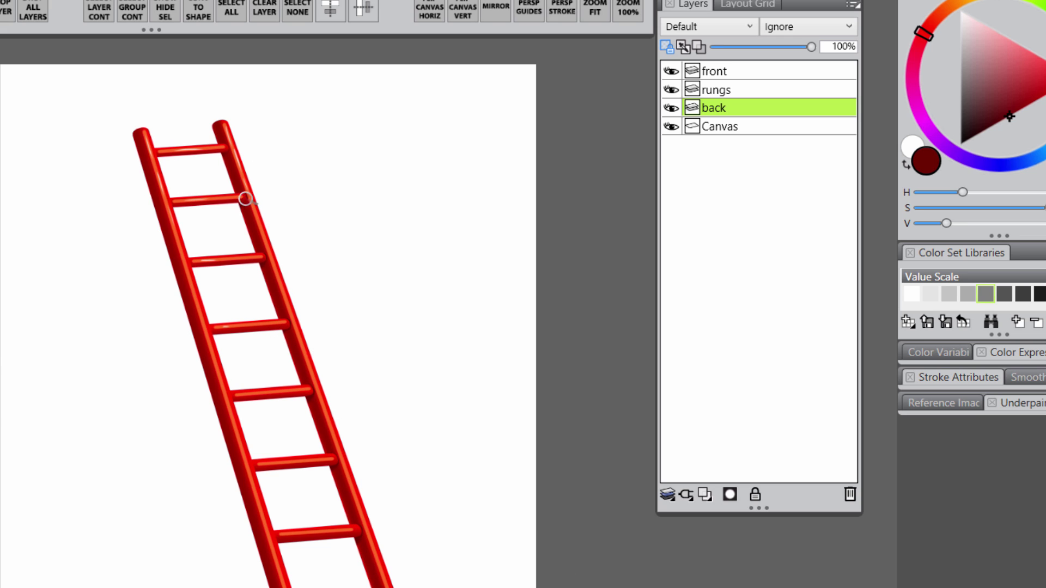
Step: Spray soft reflected light along the left edges of the front and back rails on their layers, using the Digital Airbrush at size 29.1 in white
key("alt+bracketright")
key("alt+bracketright")
left_click(366, 256, "alt")
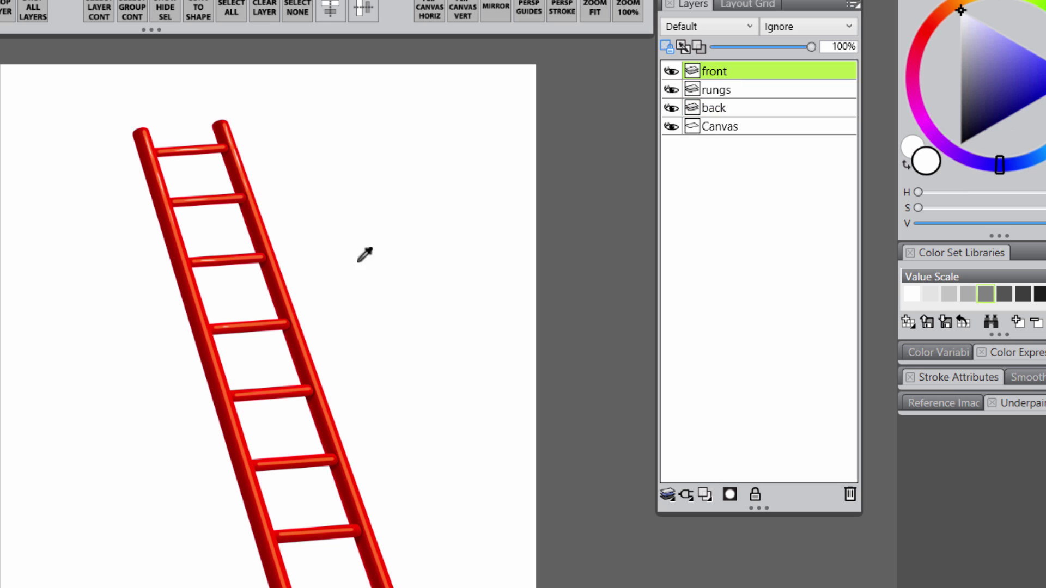
left_click_drag(145, 116, 273, 587)
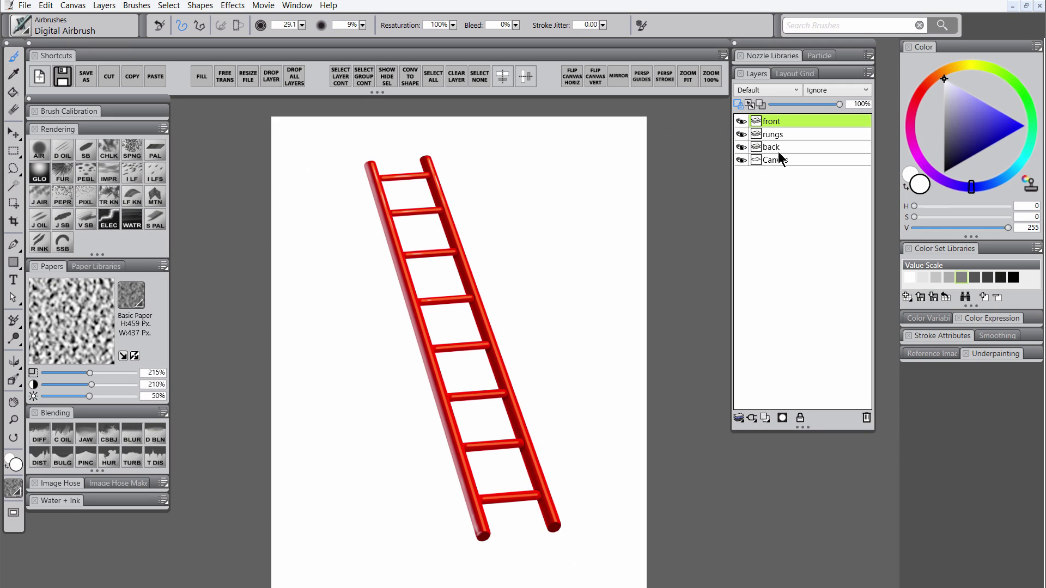
left_click(724, 107)
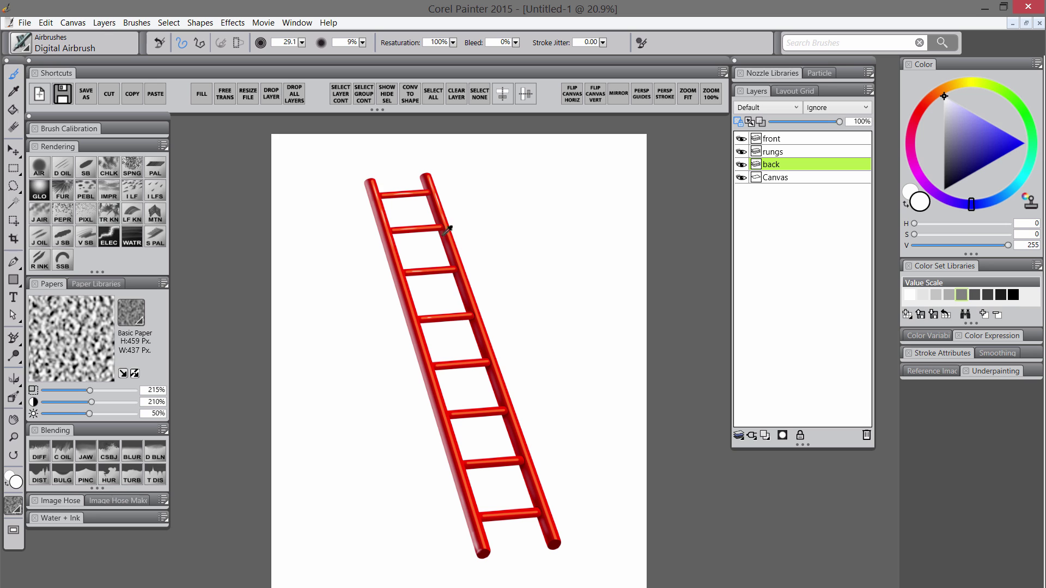
left_click(372, 182, "alt")
left_click(369, 167, "ctrl")
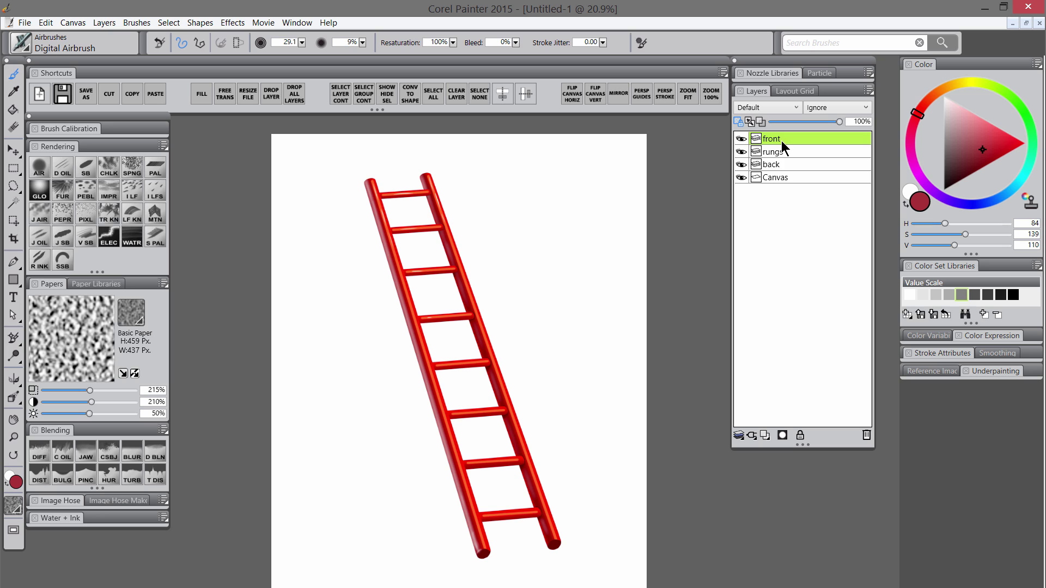
Step: Group the front, rungs and back layers and name the group "ladder"
left_click(784, 161, "shift")
key("ctrl+g")
double_click(784, 139)
type("ladder")
key("Return")
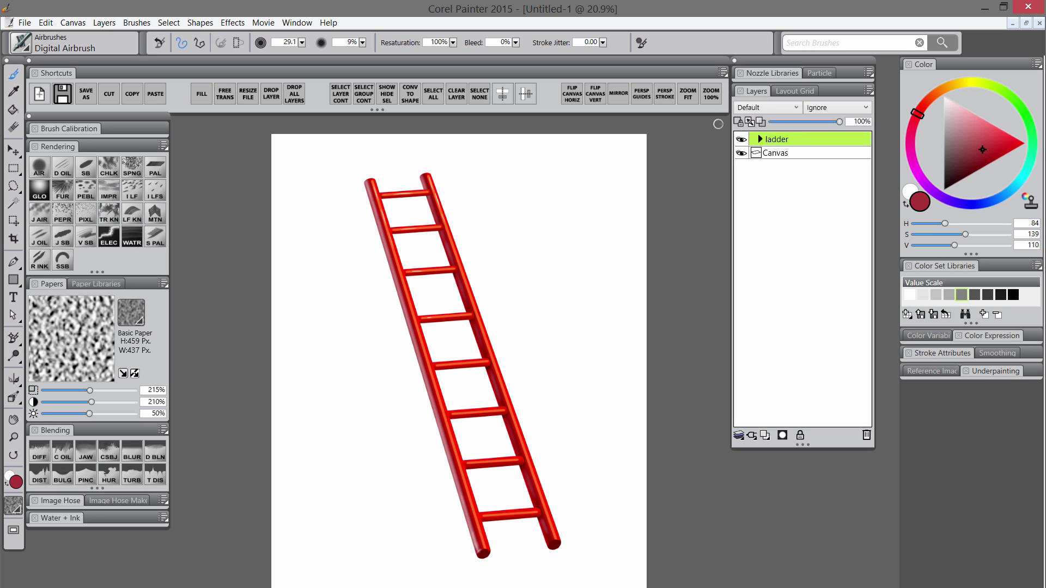
Step: Load the ladder group's contents as a selection and add a new layer named "texture" above the front layer inside the group
left_click(370, 95)
key("ctrl+shift+n")
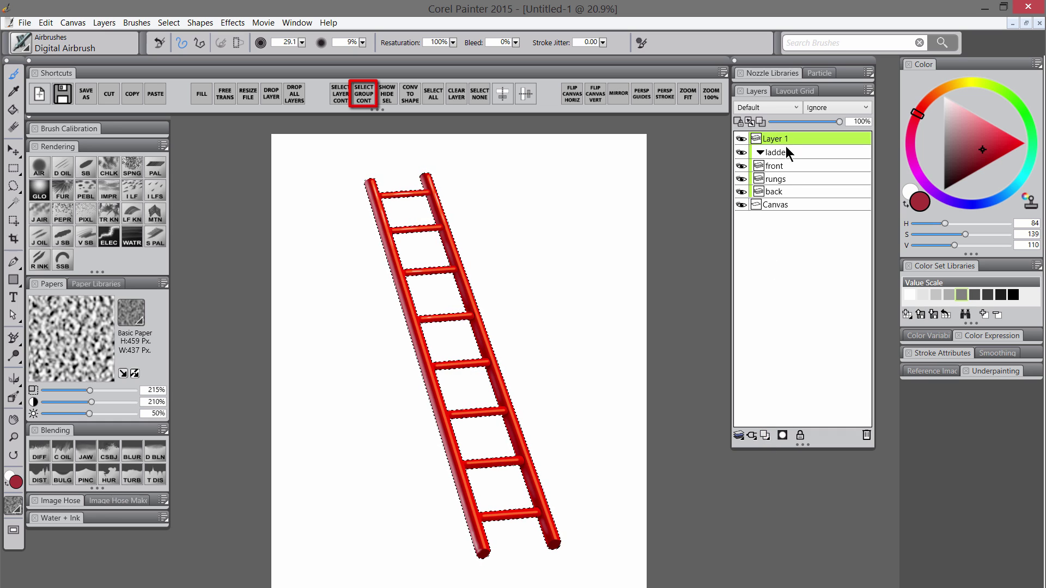
left_click_drag(785, 142, 783, 186)
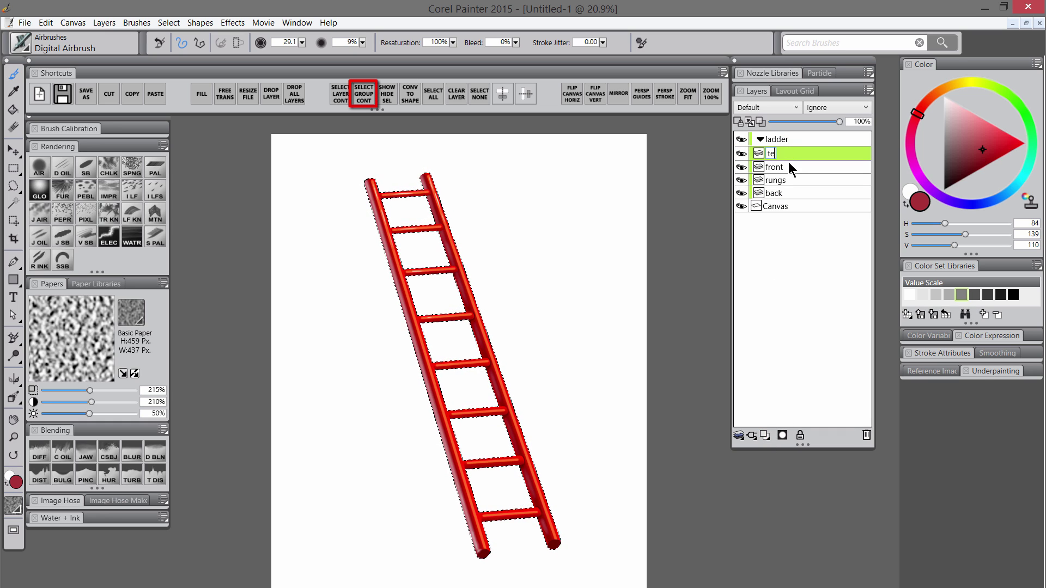
Step: Sponge very dark red texture over the selected ladder, deselect it, and lower the texture layer's opacity to 26%
left_click(966, 177)
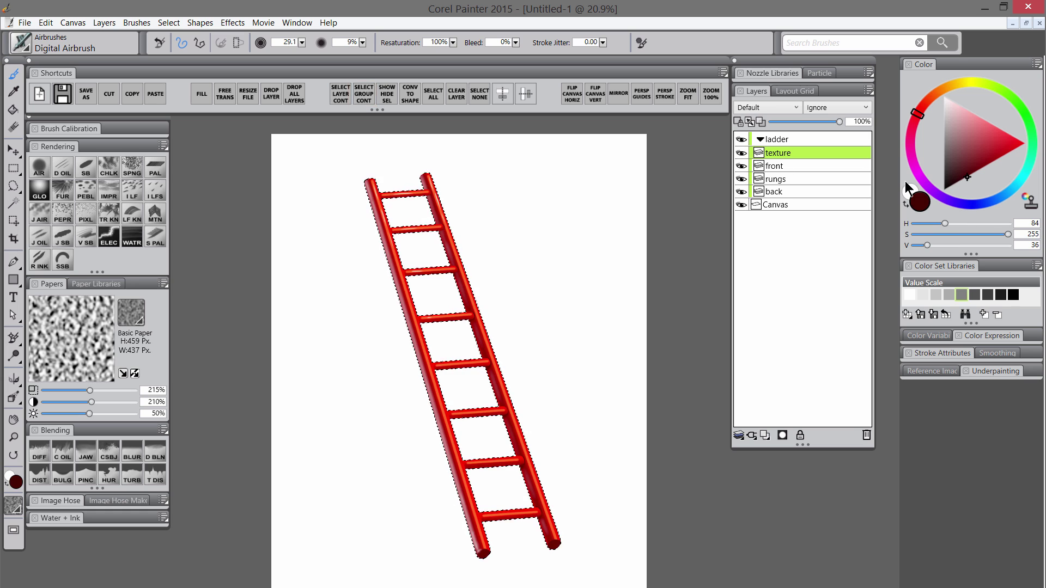
left_click(132, 167)
mouse_move(361, 209)
left_mouse_down()
mouse_move(478, 270)
mouse_move(459, 463)
mouse_move(548, 516)
left_mouse_up()
key("ctrl+d")
left_click_drag(839, 122, 796, 122)
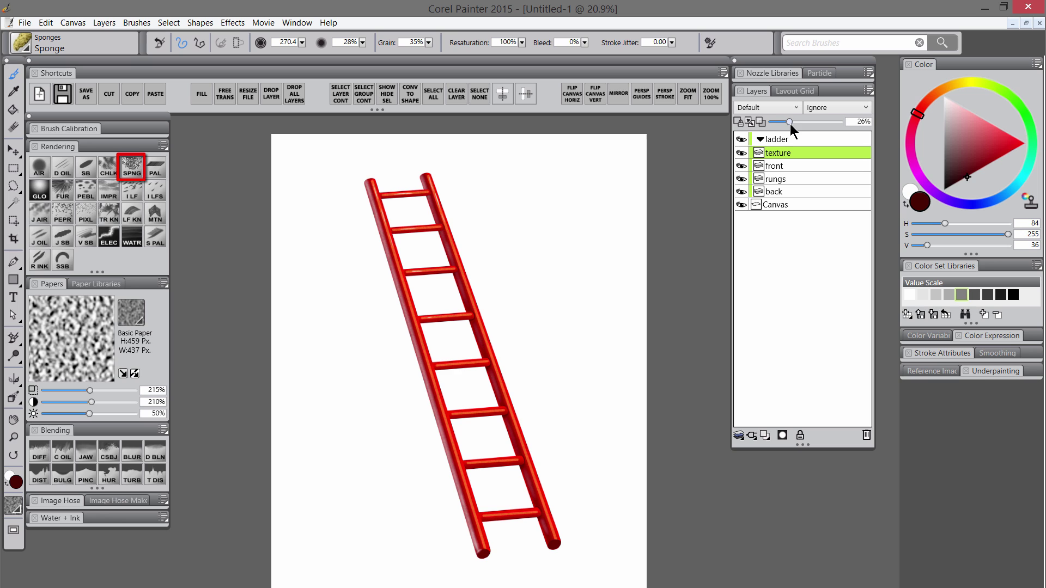
Step: Add a layer named "lighting" above texture in the ladder group, set it to Multiply, and choose a muted blue (H 240, S 106, V 94)
left_click(767, 437)
left_click(766, 108)
left_click(750, 239)
left_click(993, 201)
left_click(968, 157)
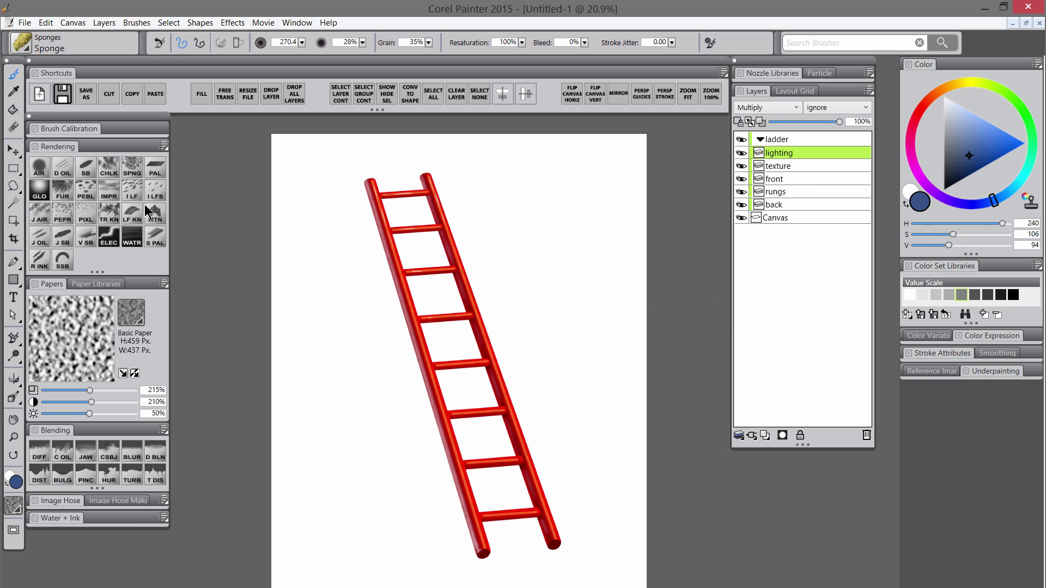
Step: Shade the ladder's lower part within the group's selection on the lighting layer using the Digital Airbrush at size 749.9, then reduce the layer's opacity to 18%
left_click(44, 165)
left_click(782, 139)
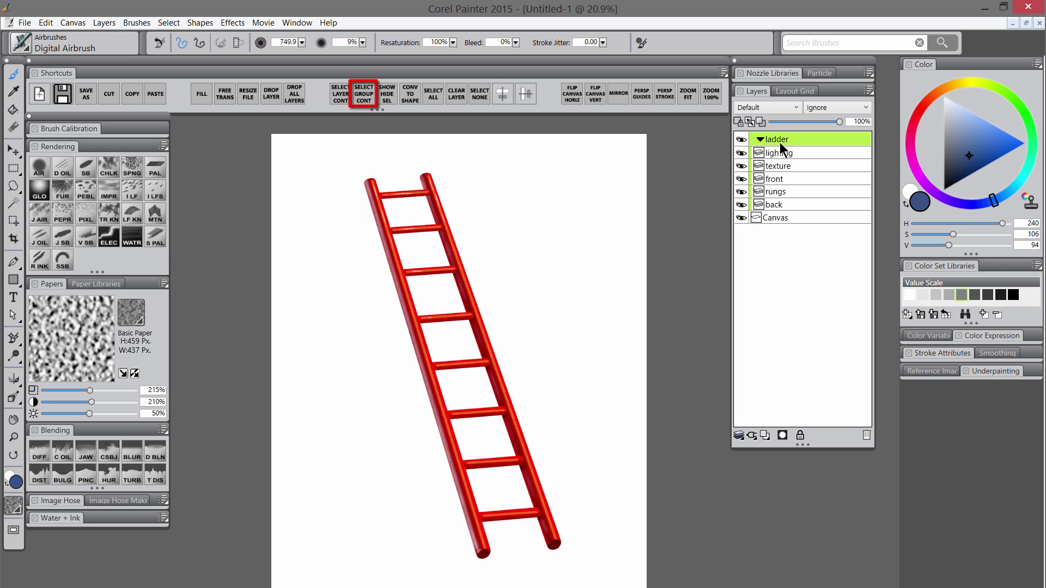
left_click(364, 93)
left_click(779, 153)
mouse_move(584, 403)
left_mouse_down()
mouse_move(583, 420)
mouse_move(460, 238)
mouse_move(635, 518)
mouse_move(649, 489)
left_mouse_up()
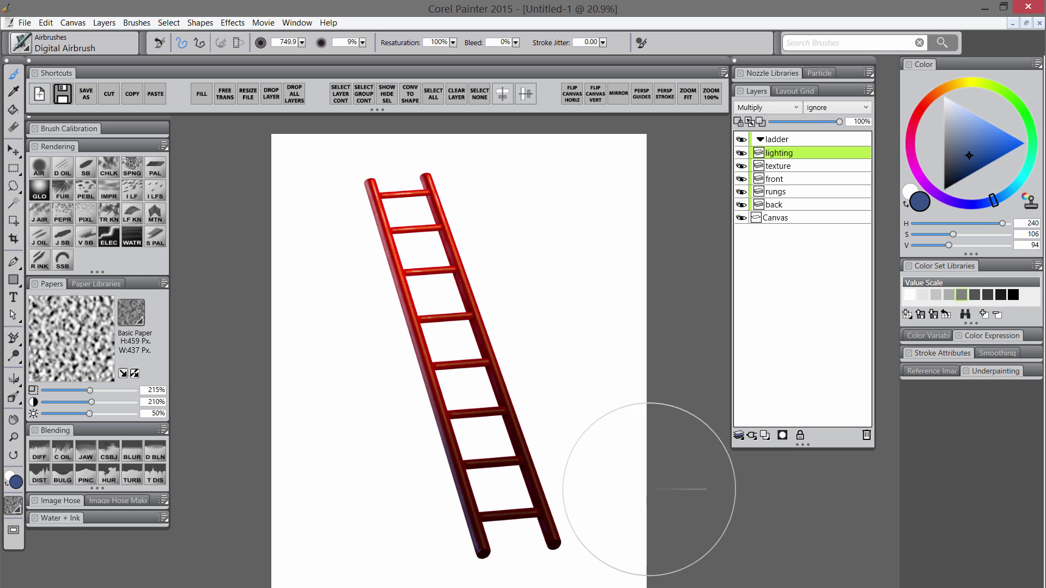
left_click_drag(839, 121, 784, 124)
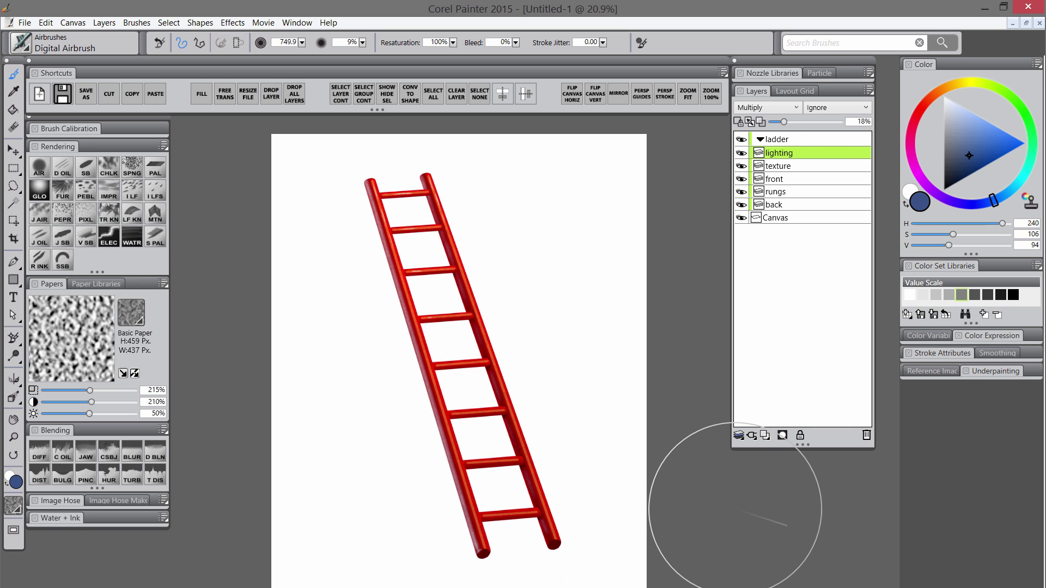
Step: Collapse the ladder group and move the whole ladder to the right on the canvas with the Layer Adjuster
left_click(760, 140)
left_click(14, 151)
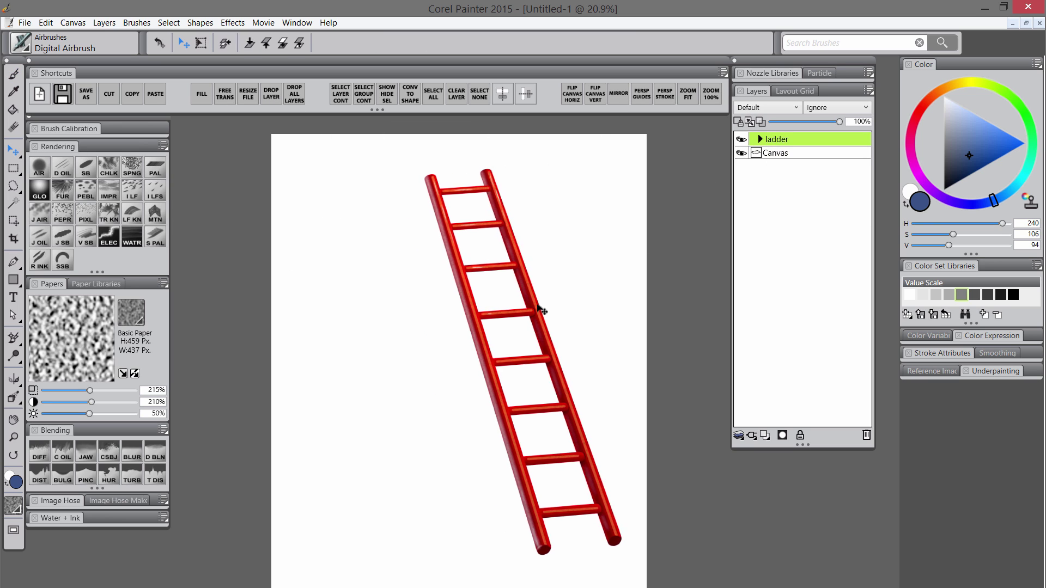